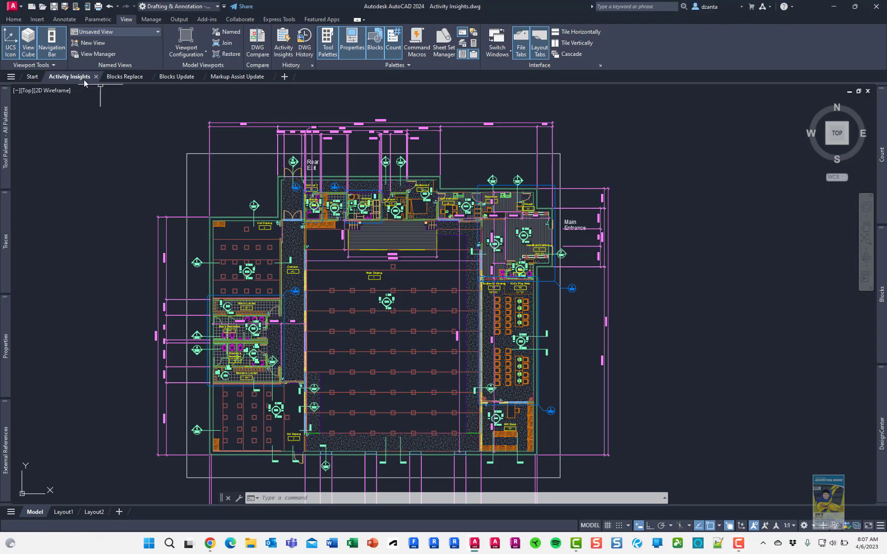
# Pan the floor plan and show Activity Insights with today's Edited and Saved-to-new-name events.
pyautogui.moveTo(83, 80)
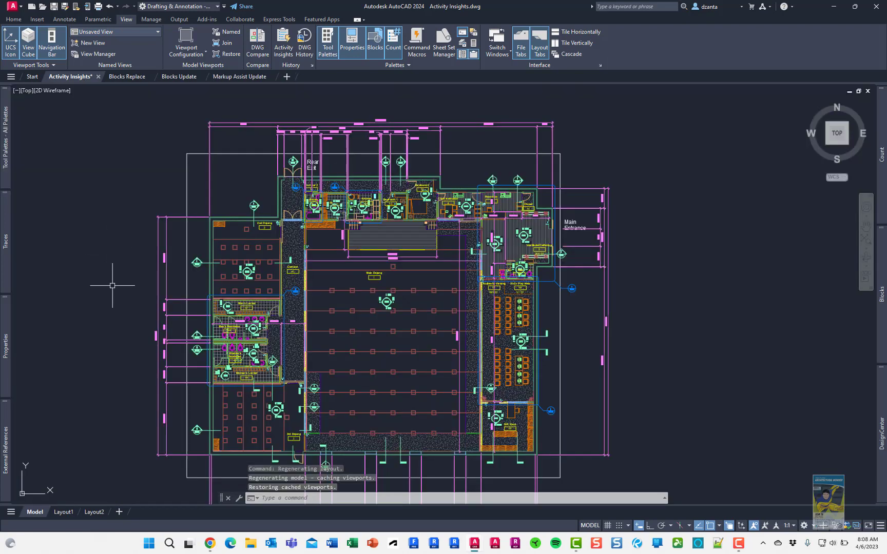
pyautogui.moveTo(118, 286); pyautogui.dragTo(173, 268, button='middle')
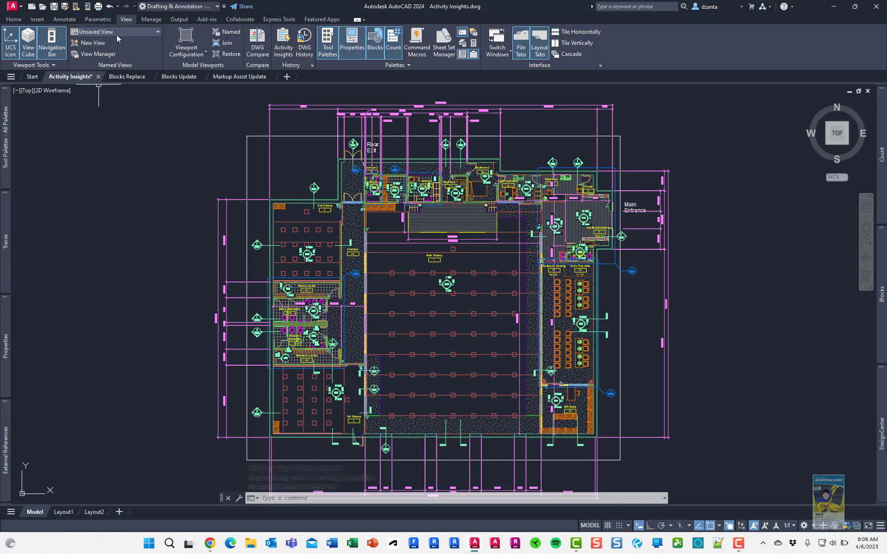
pyautogui.click(288, 53)
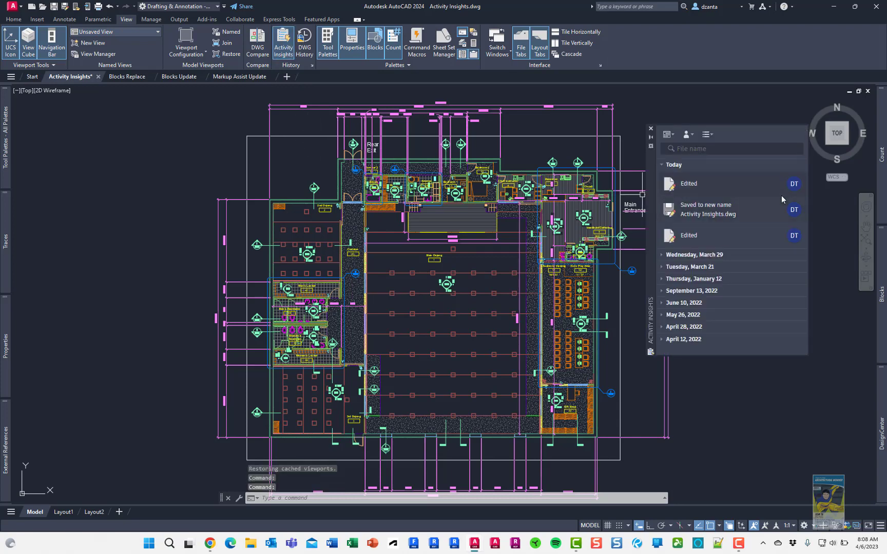
pyautogui.moveTo(762, 232)
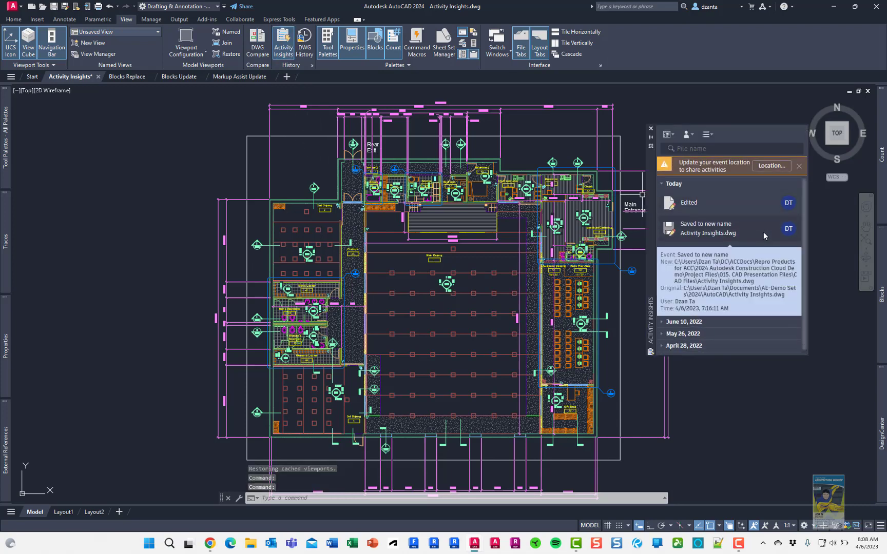
# Point the event location to Autodesk Docs Project Files > 015. CAD Presentation Files > CAD Files.
pyautogui.click(767, 169)
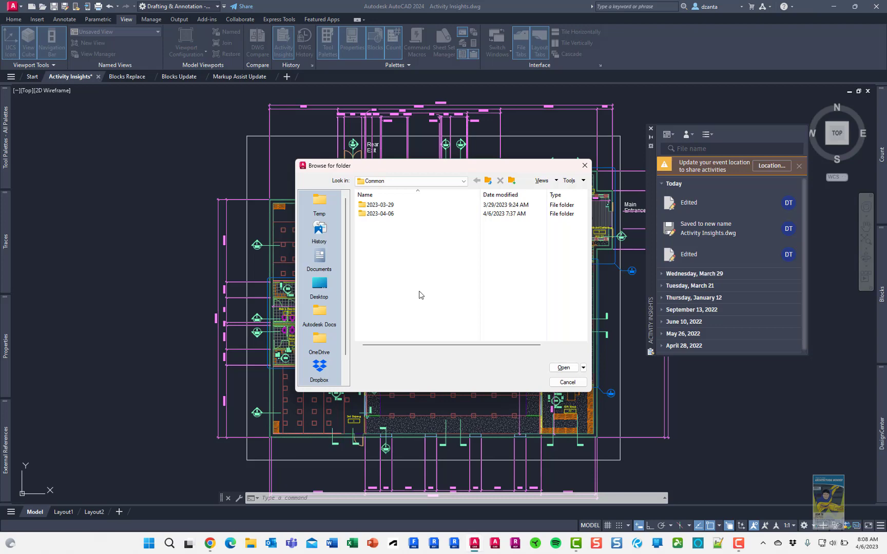
pyautogui.click(313, 314)
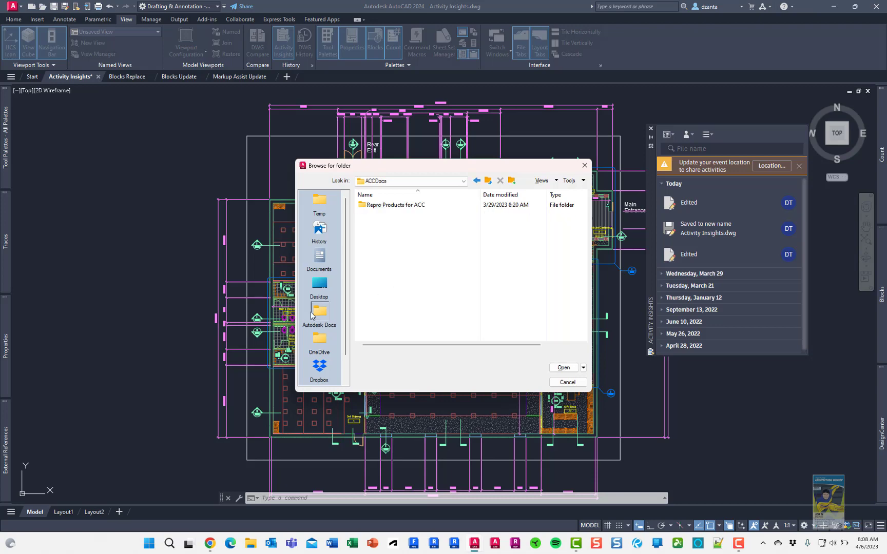
pyautogui.doubleClick(380, 206)
pyautogui.doubleClick(390, 214)
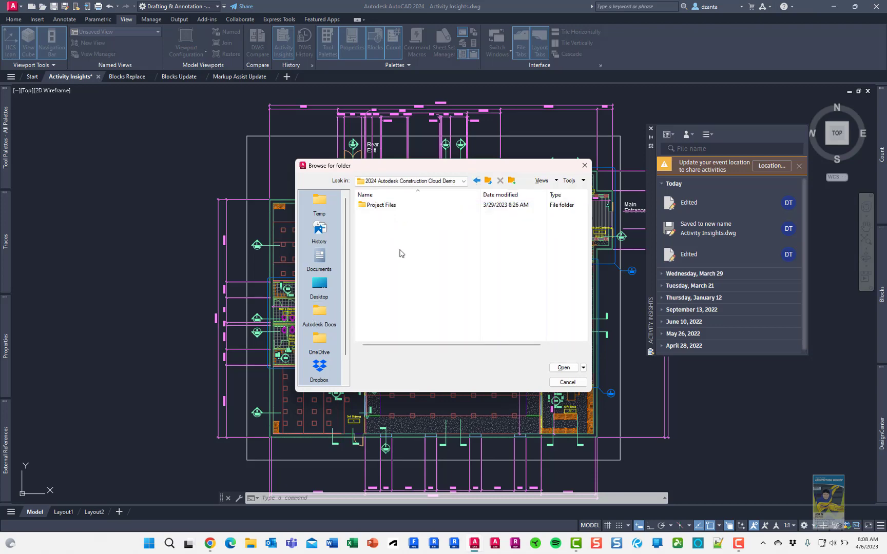
pyautogui.doubleClick(403, 207)
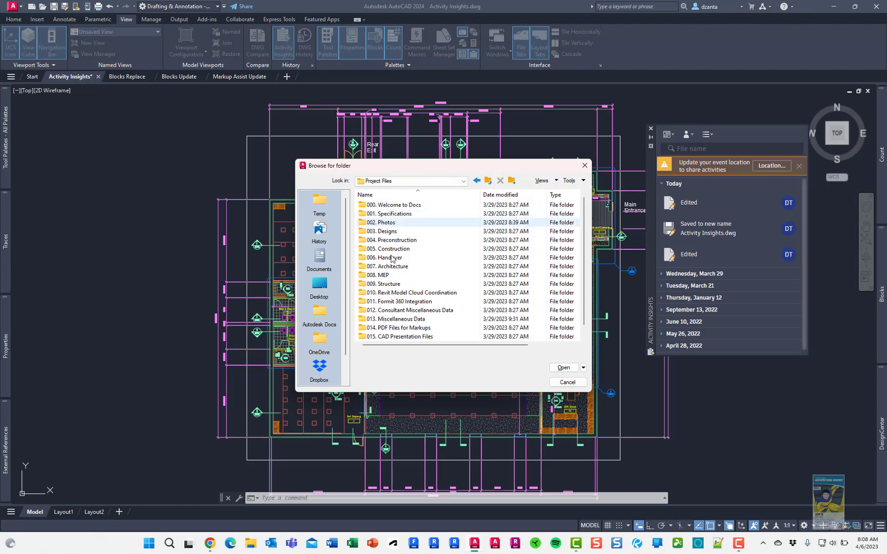
pyautogui.click(397, 328)
pyautogui.doubleClick(397, 329)
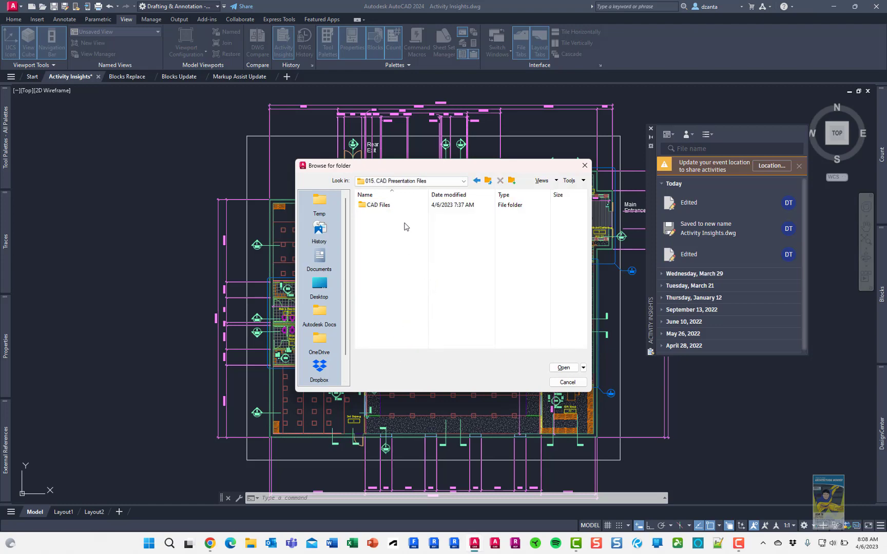
pyautogui.doubleClick(401, 206)
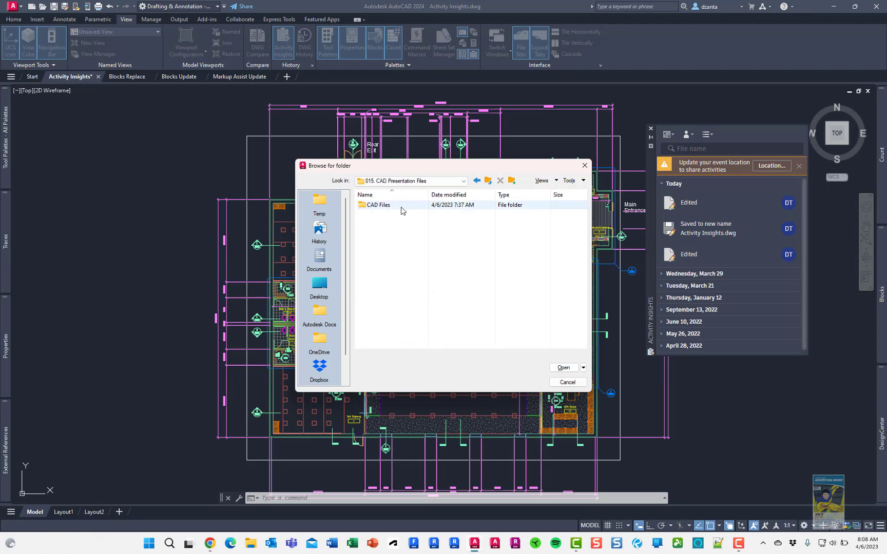
pyautogui.click(564, 368)
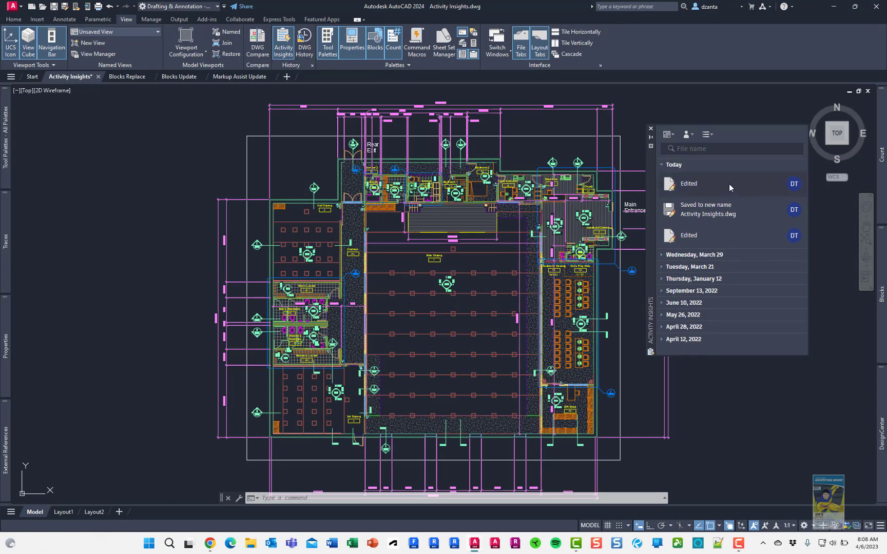
# Expand the March 29, March 21 and January 12 groups to show their Trace Edited entries.
pyautogui.moveTo(732, 236)
pyautogui.moveTo(693, 215)
pyautogui.click(661, 255)
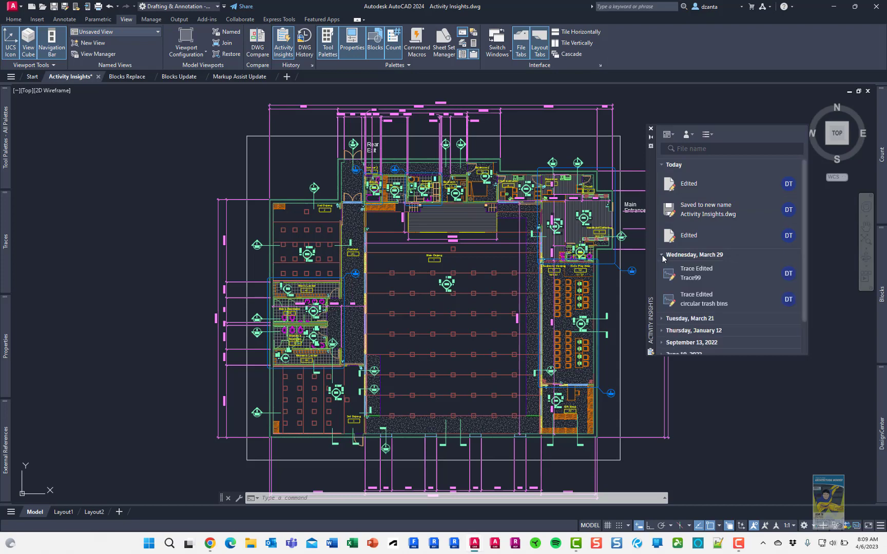
pyautogui.click(662, 318)
pyautogui.scroll(-2, 674, 302)
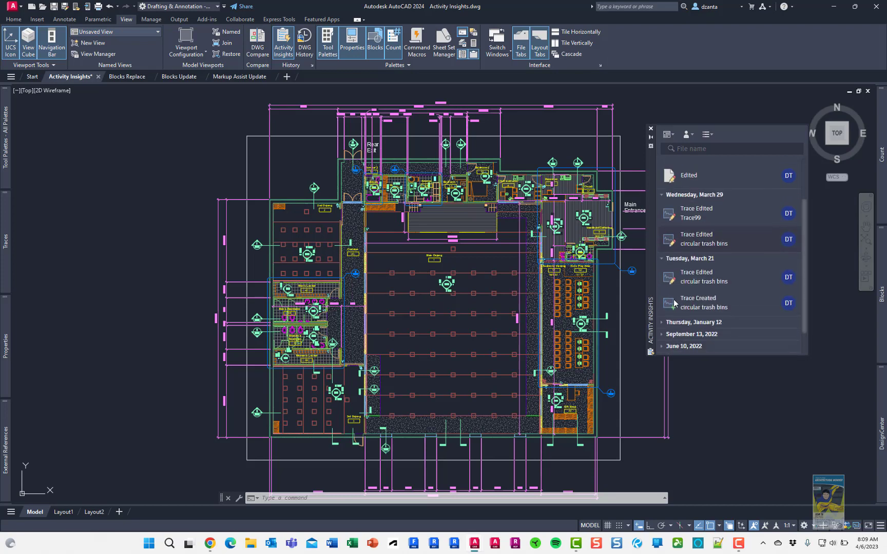
pyautogui.click(661, 322)
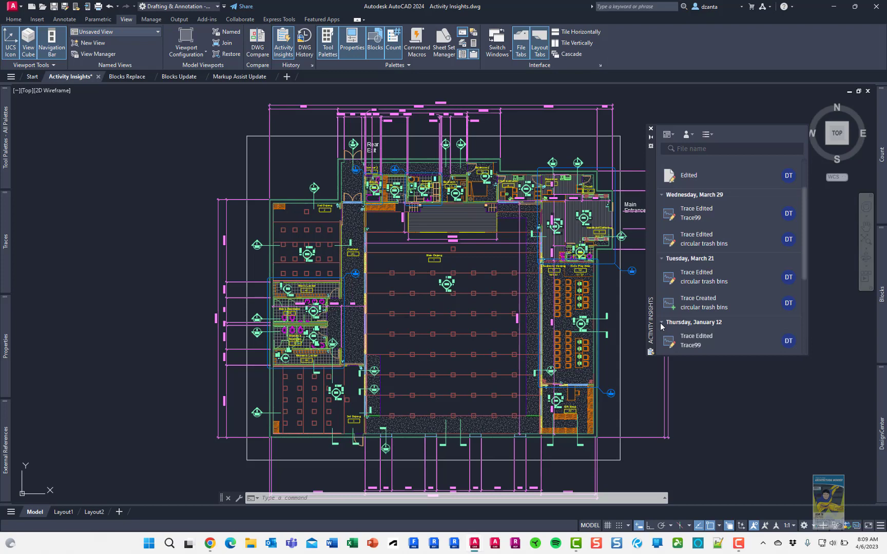
pyautogui.scroll(-2, 665, 321)
pyautogui.scroll(4, 672, 308)
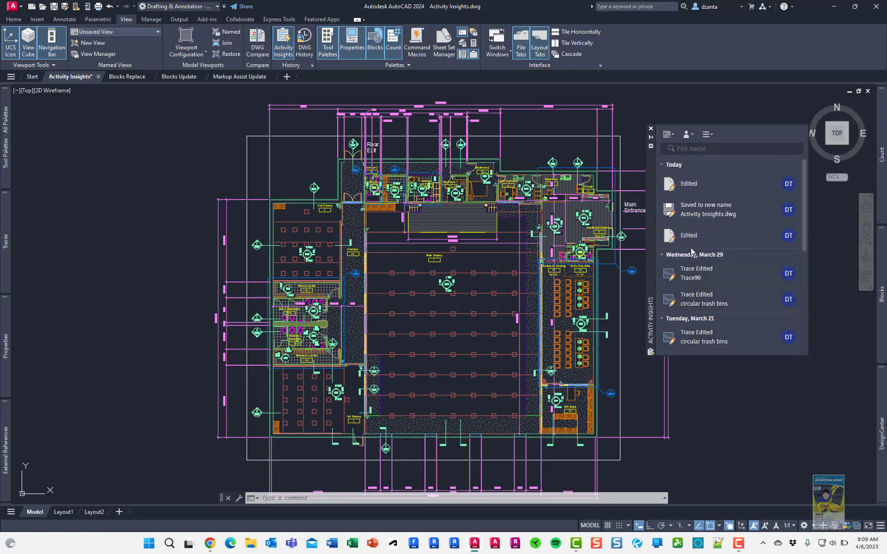
pyautogui.moveTo(146, 199); pyautogui.dragTo(115, 200, button='middle')
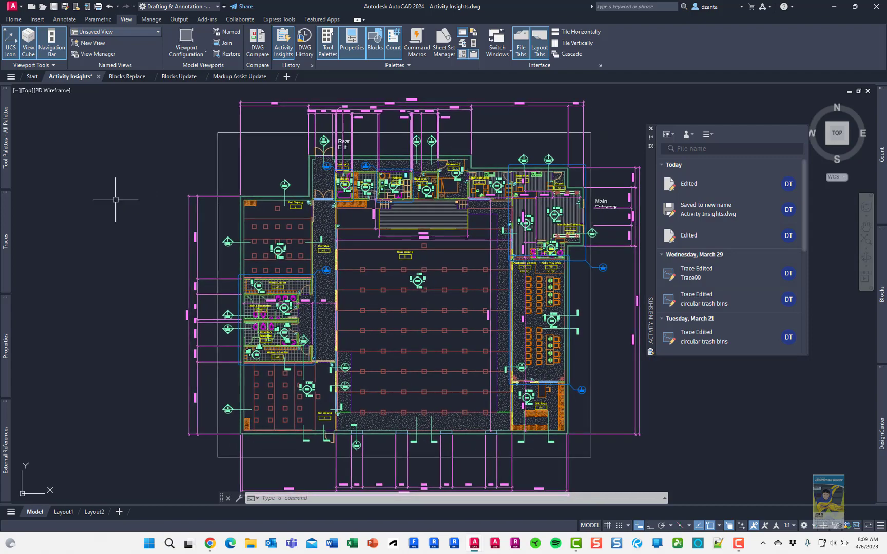
pyautogui.moveTo(165, 221); pyautogui.dragTo(147, 228, button='middle')
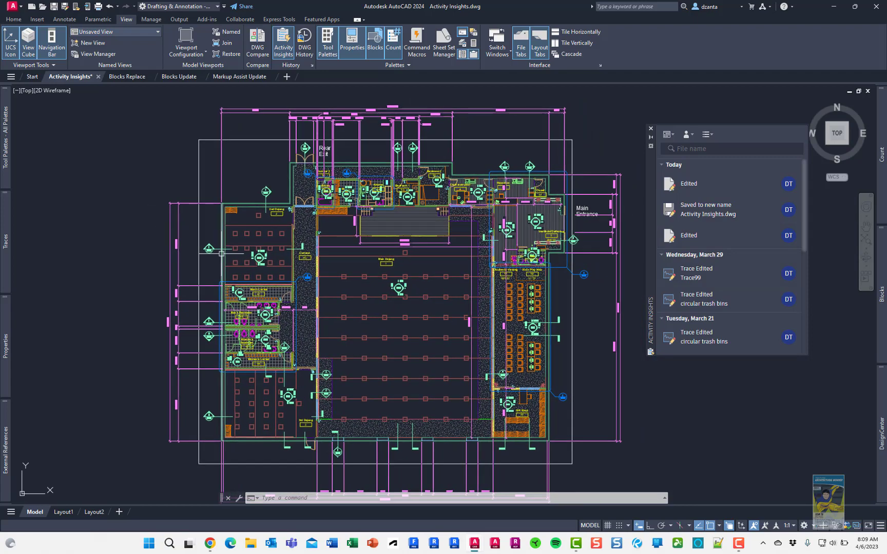
# Erase the row of four squares in 2nd Dojang and save the drawing.
pyautogui.scroll(4, 221, 254)
pyautogui.moveTo(264, 247); pyautogui.dragTo(277, 257, button='middle')
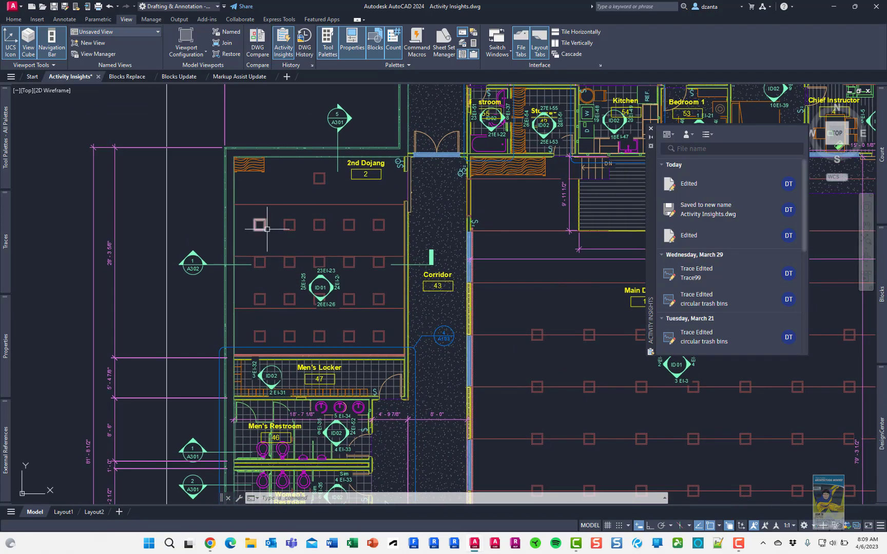
pyautogui.scroll(4, 266, 229)
pyautogui.click(224, 251)
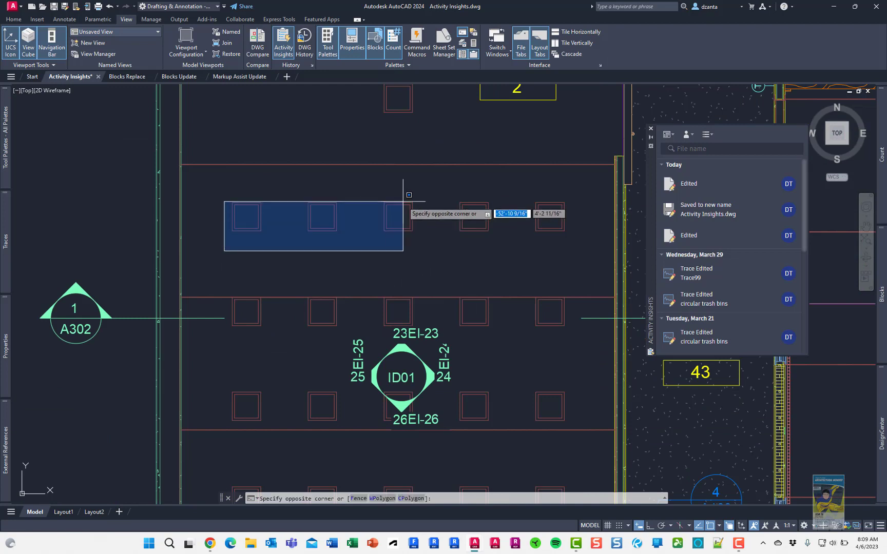
pyautogui.click(484, 190)
pyautogui.write('E')
pyautogui.press('Return')
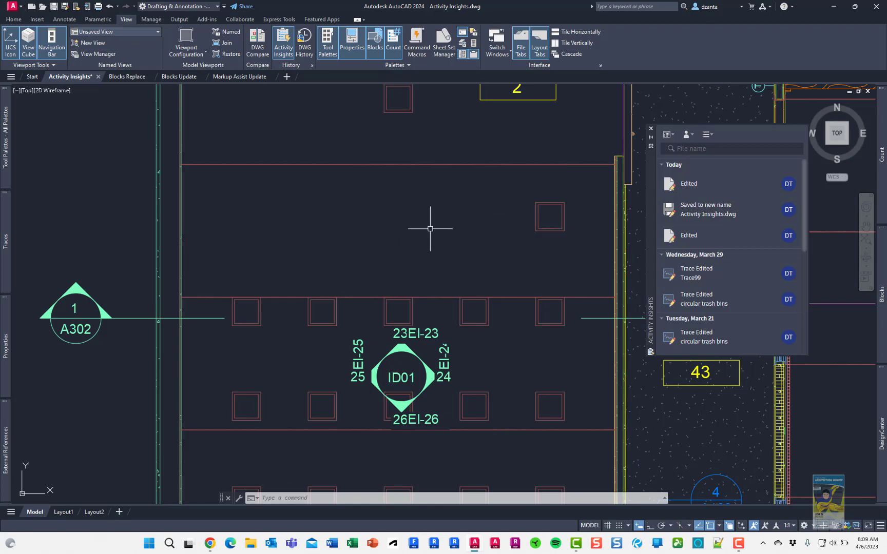
pyautogui.click(56, 8)
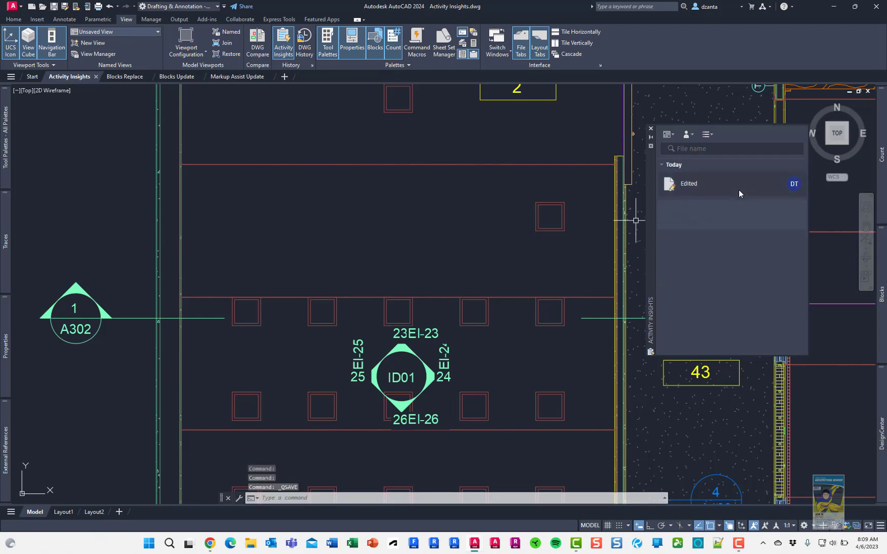
pyautogui.moveTo(738, 192)
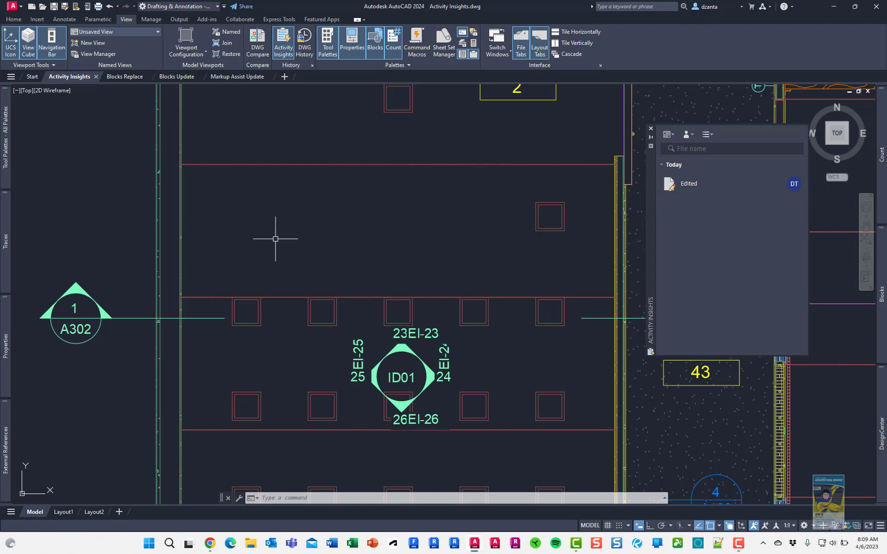
# Copy the four column blocks into the empty row above and save again.
pyautogui.click(213, 232)
pyautogui.click(491, 335)
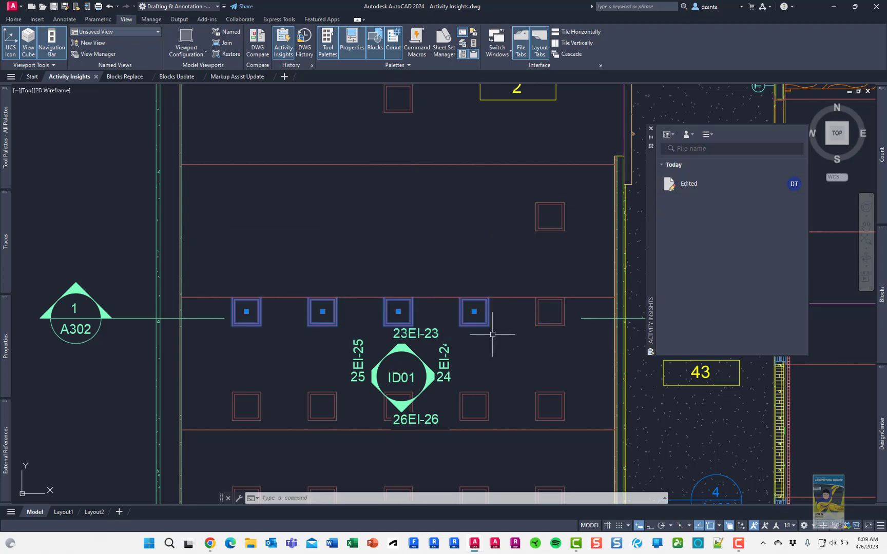
pyautogui.write('CO')
pyautogui.press('Return')
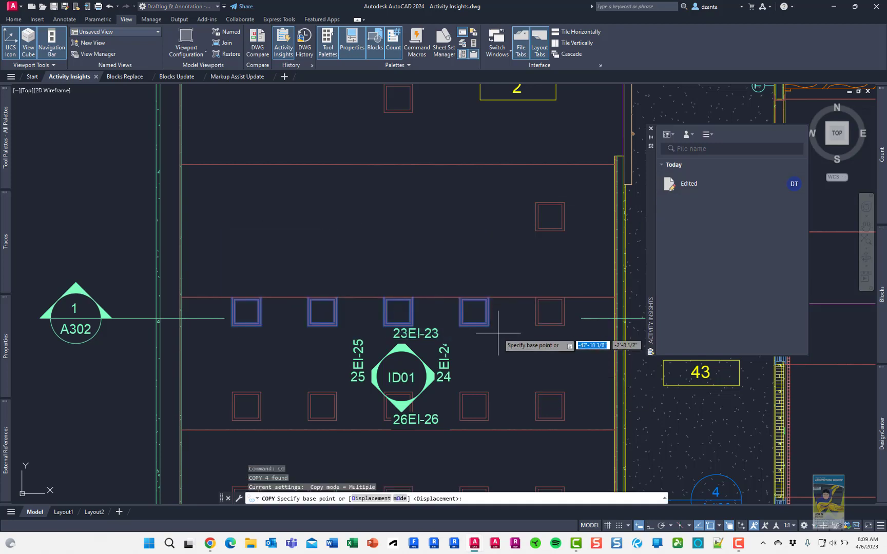
pyautogui.click(536, 324)
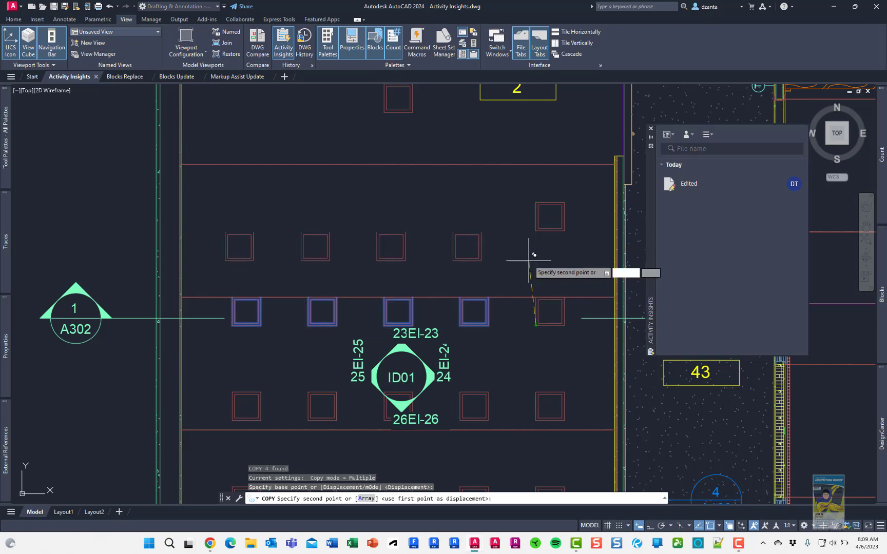
pyautogui.press('Return')
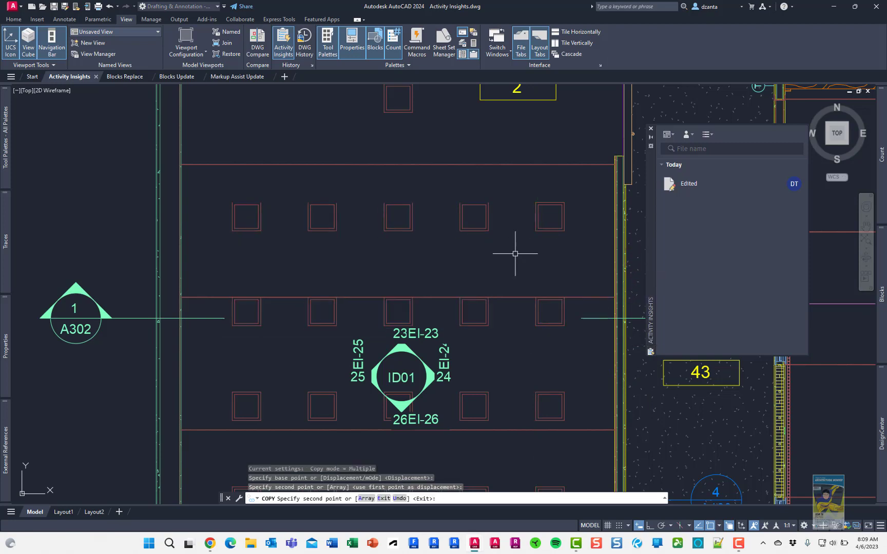
pyautogui.click(54, 7)
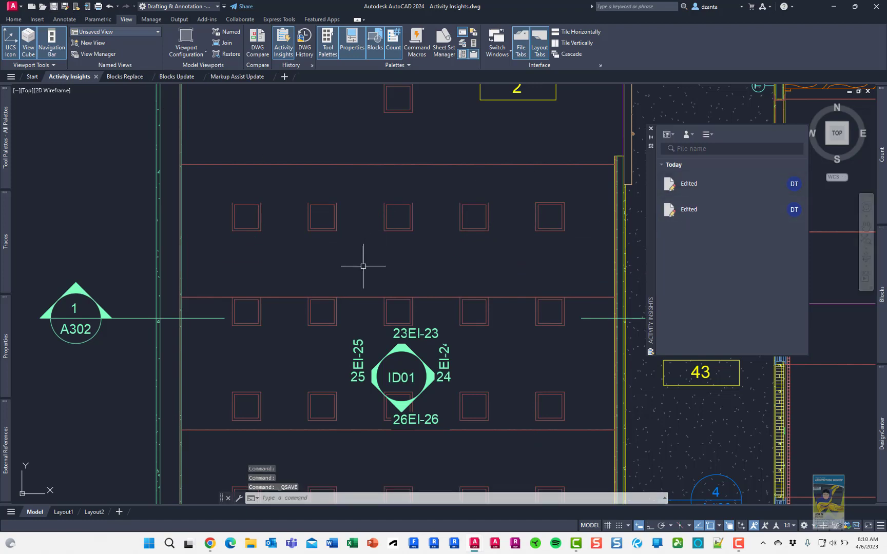
# Start a single-sheet plot to the AutoCAD PDF (General Documentation).pc3 printer.
pyautogui.hotkey('ctrl', 'p')
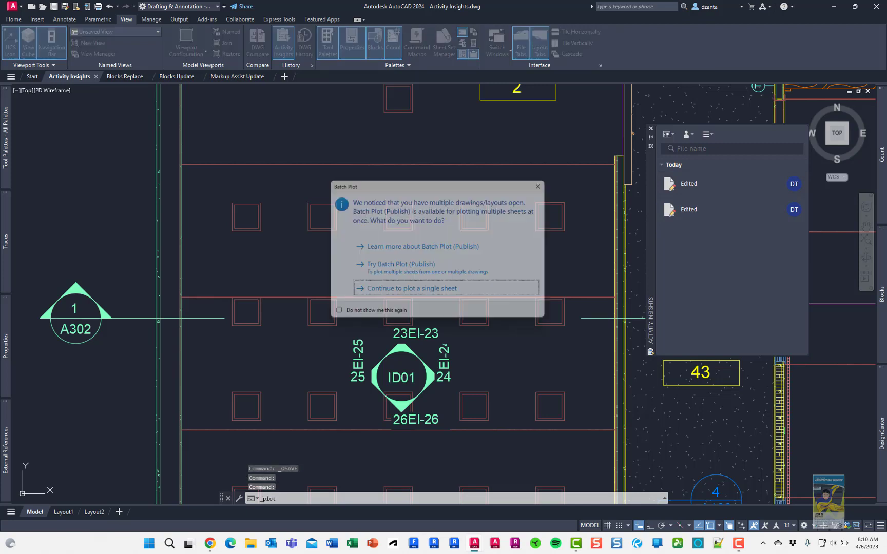
pyautogui.click(388, 293)
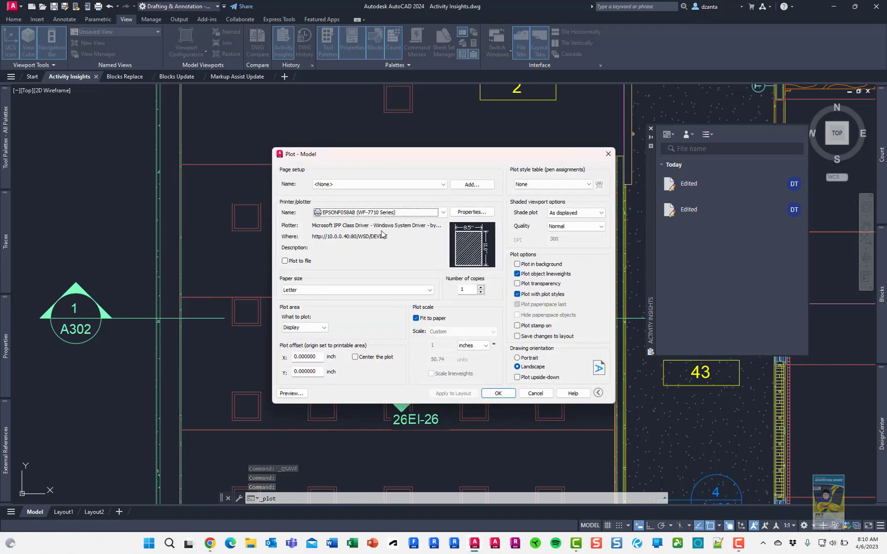
pyautogui.click(367, 213)
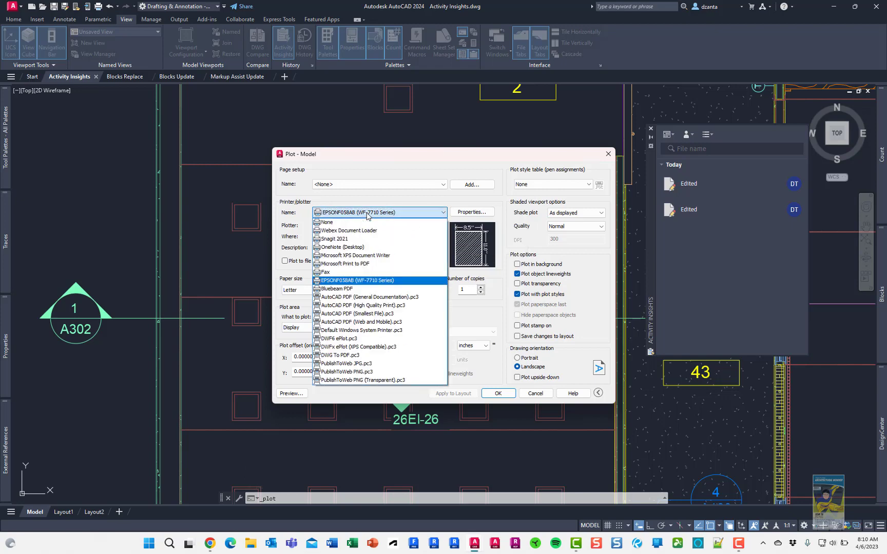
pyautogui.click(377, 298)
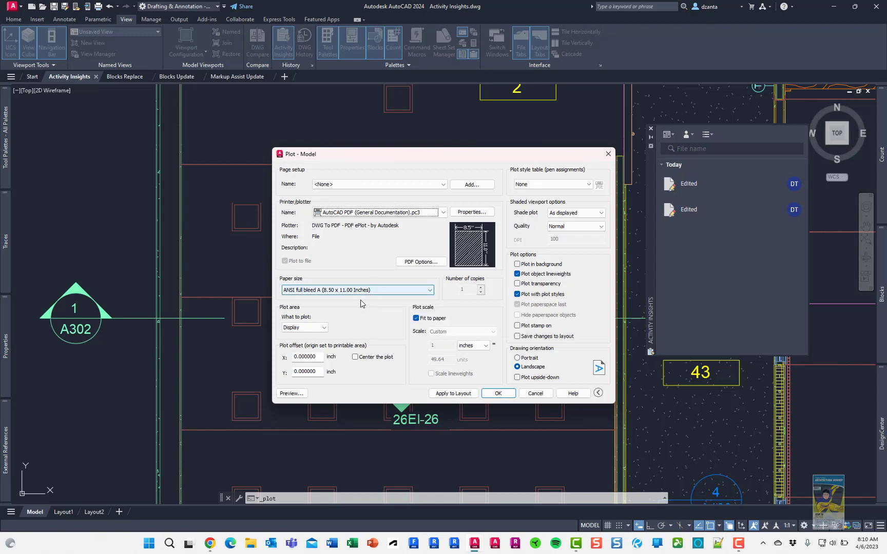
pyautogui.click(324, 328)
# Plot a window around the floor plan using the monochrome.ctb plot style.
pyautogui.click(308, 354)
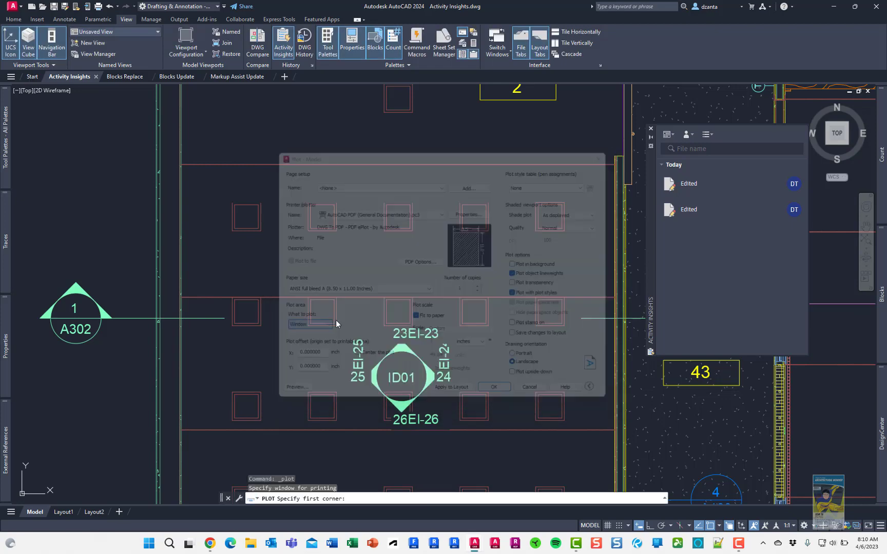
pyautogui.scroll(-5, 200, 170)
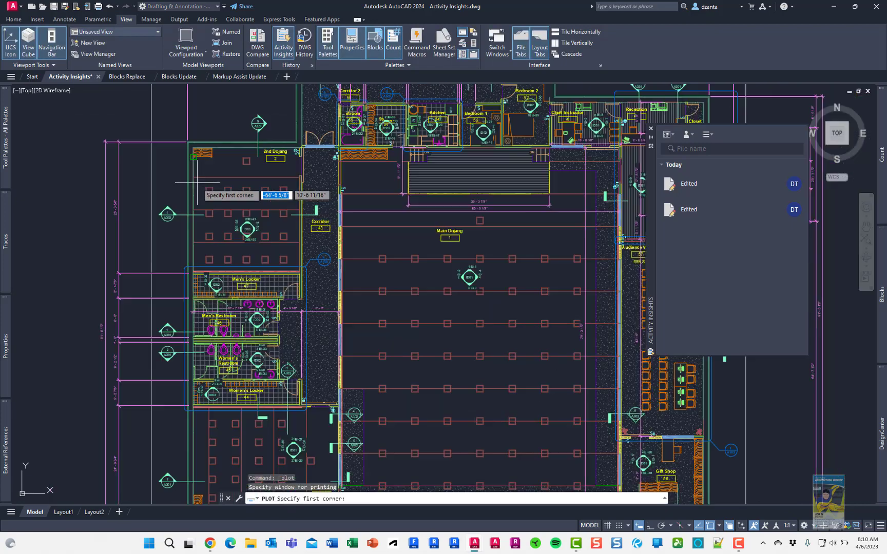
pyautogui.click(167, 124)
pyautogui.click(448, 305)
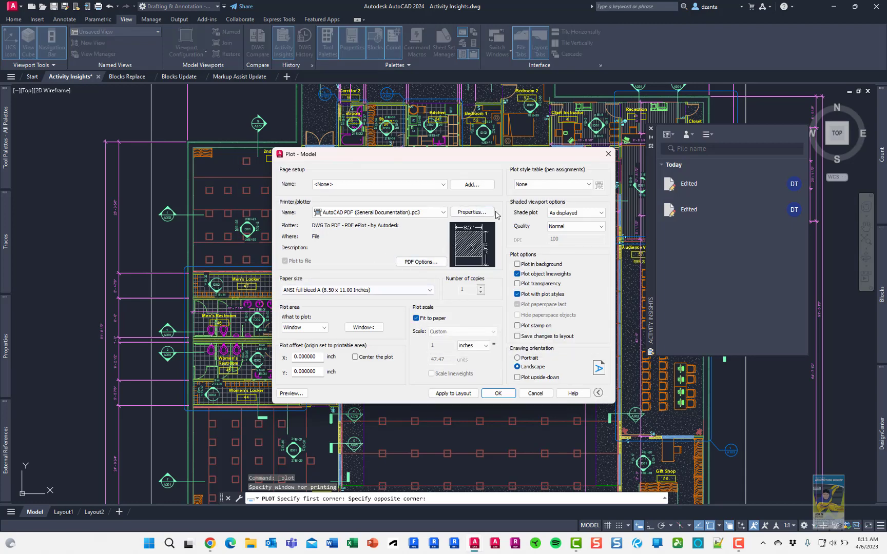
pyautogui.click(531, 184)
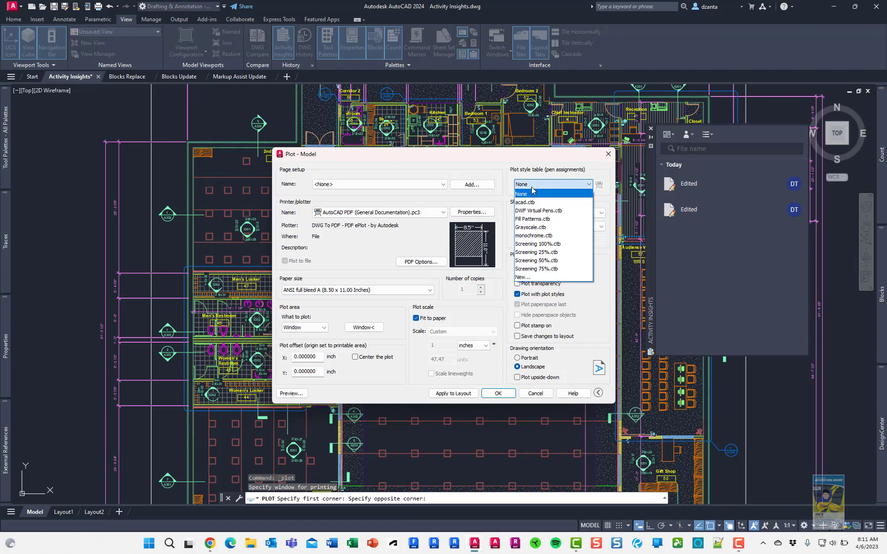
pyautogui.click(531, 235)
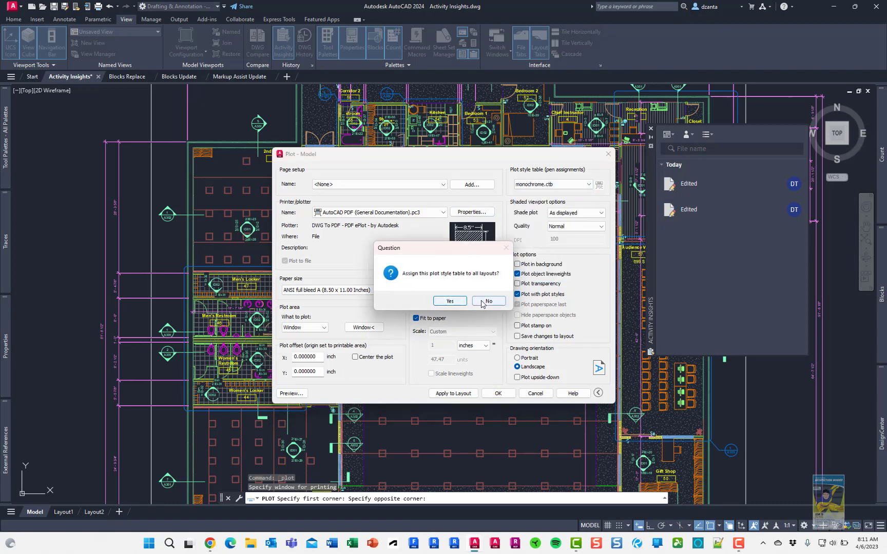
pyautogui.click(454, 305)
# Preview, then plot to Activity Insights-Model.pdf in the Temp folder.
pyautogui.click(295, 394)
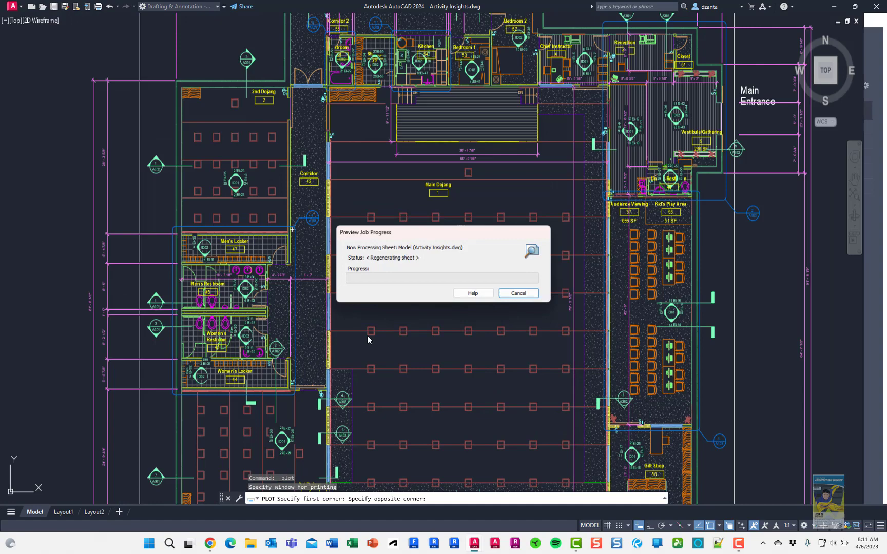
pyautogui.rightClick(413, 173)
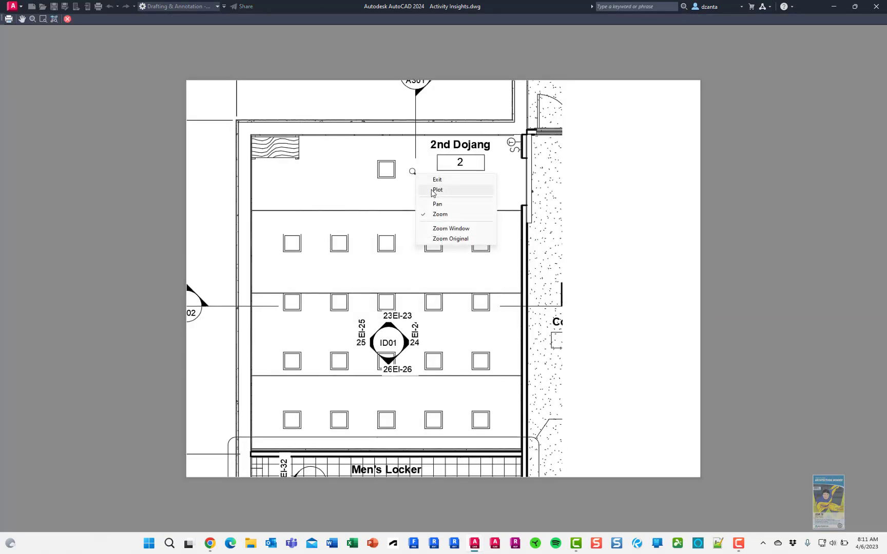
pyautogui.click(425, 188)
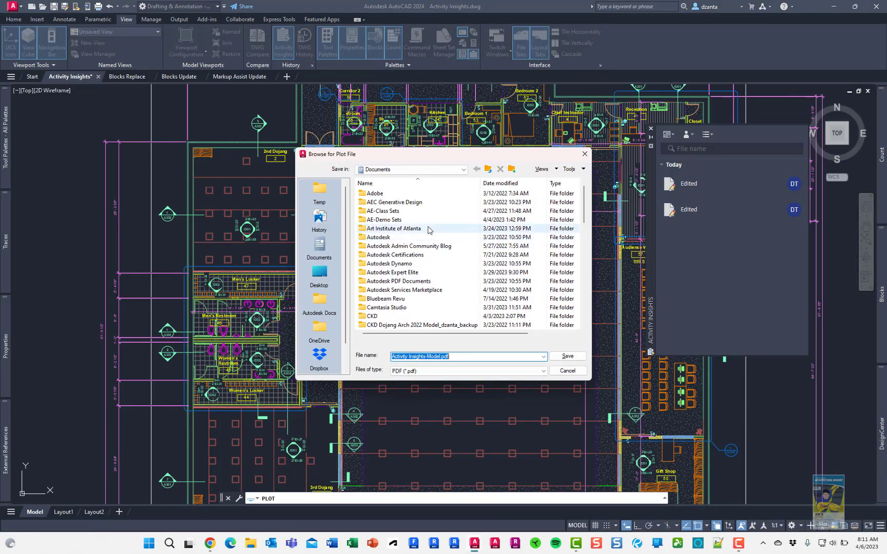
pyautogui.click(320, 191)
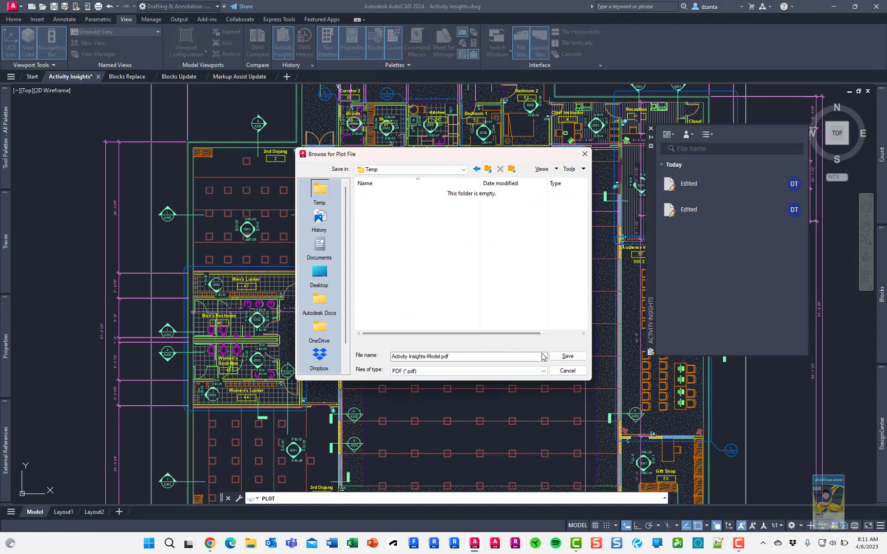
pyautogui.click(565, 355)
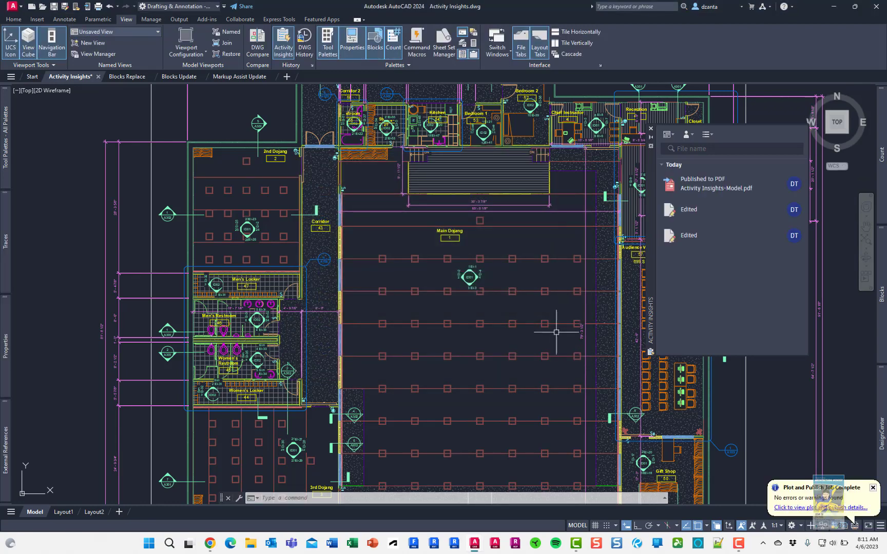
# Let Activity Insights-Model.pdf open in Bluebeam Revu from the Published to PDF entry.
pyautogui.moveTo(708, 191)
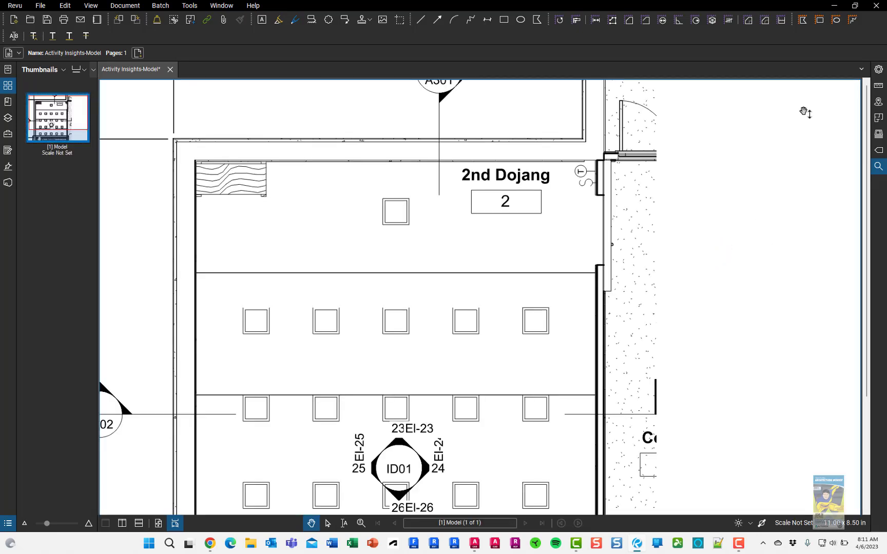
# Close Revu, discarding changes to Activity Insights-Model.pdf.
pyautogui.click(877, 8)
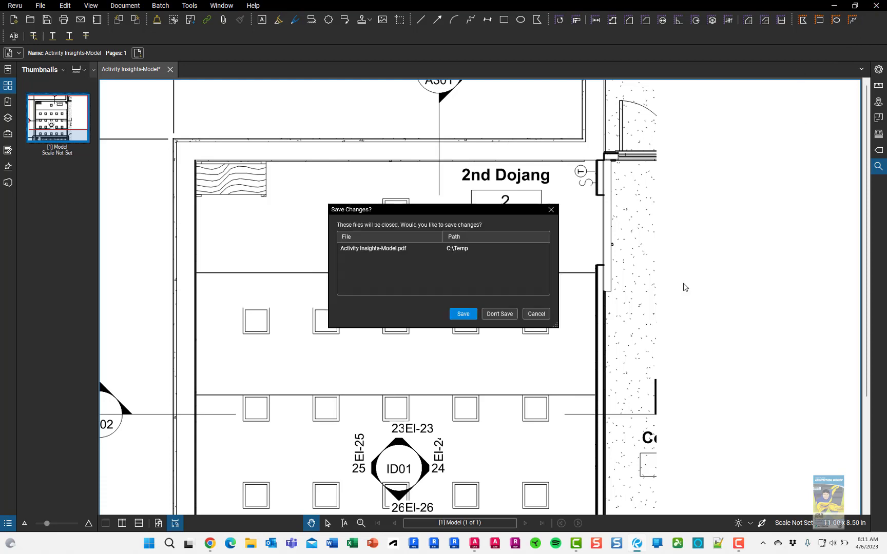
pyautogui.click(511, 317)
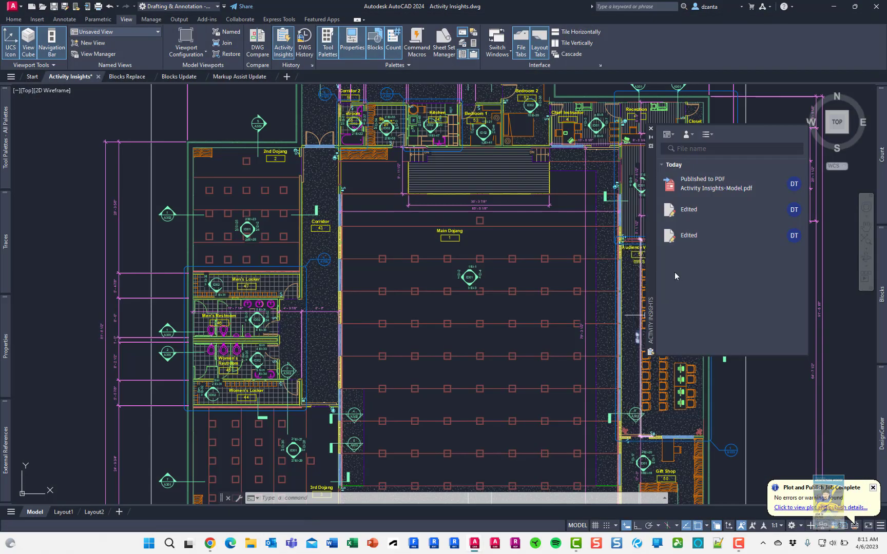